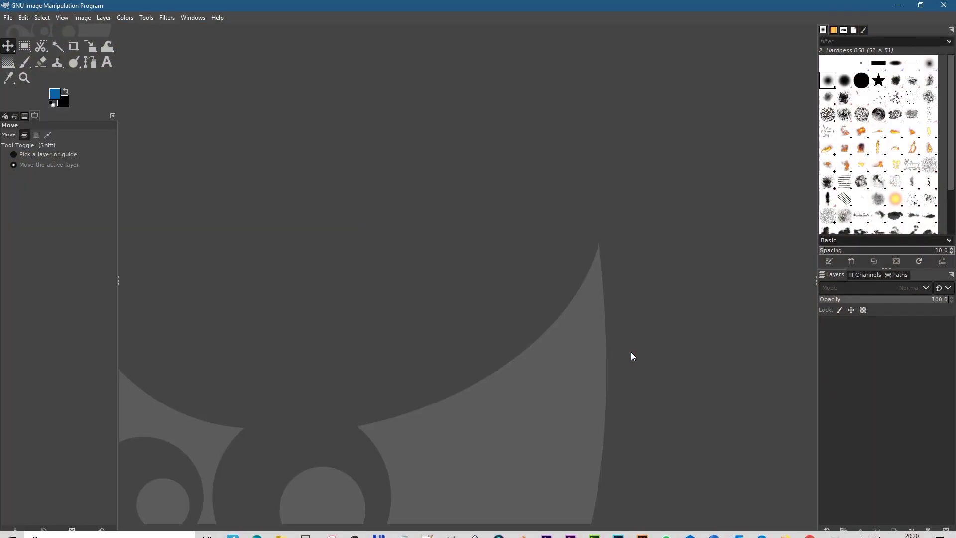
Create a new untitled 1920×1080 image from File > New, keeping the default size
click(8, 18)
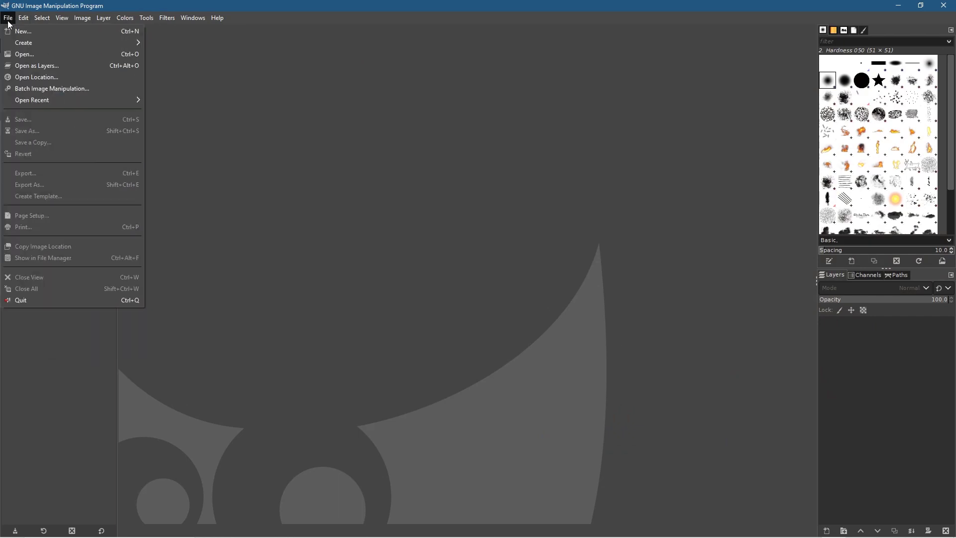
click(20, 28)
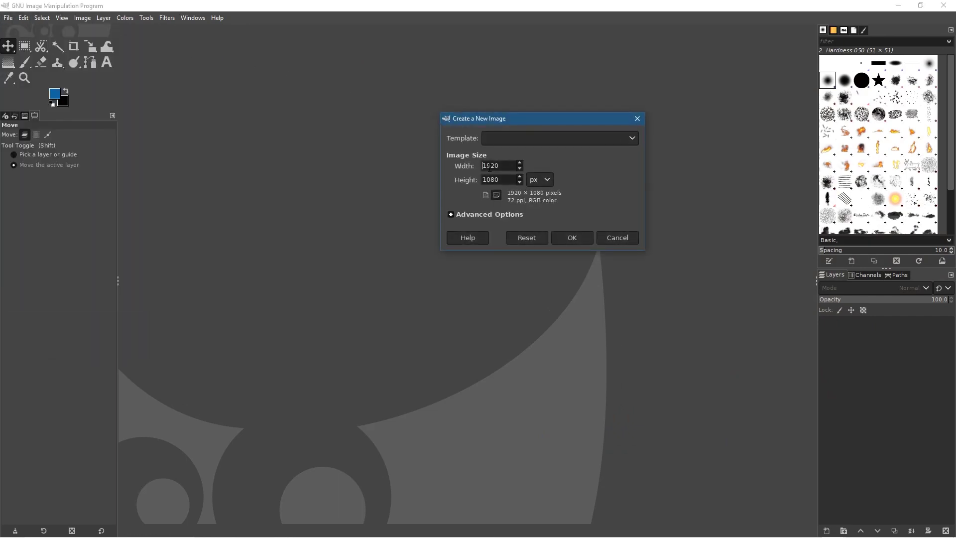
click(569, 238)
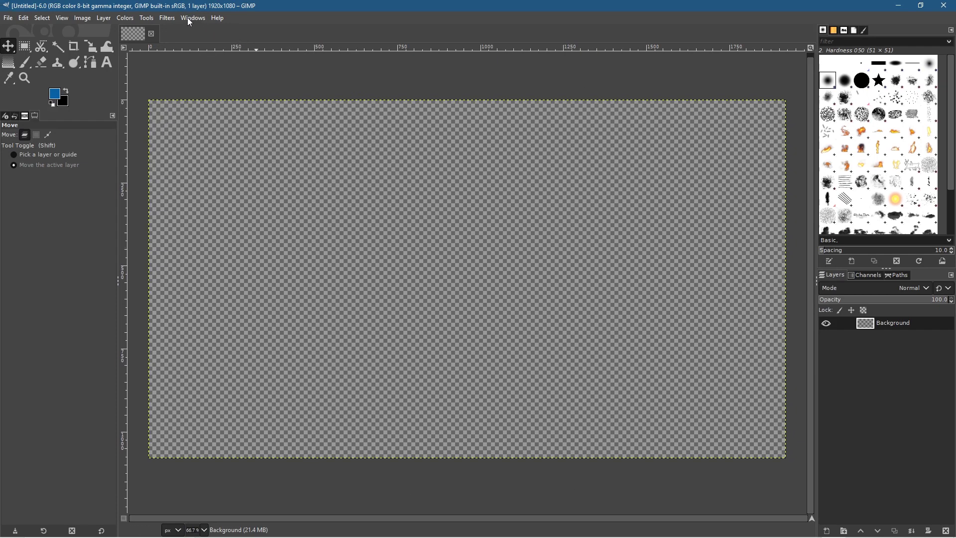
Launch G'MIC-Qt, collapse Deformations, expand Rendering and select the Tree filter
click(173, 19)
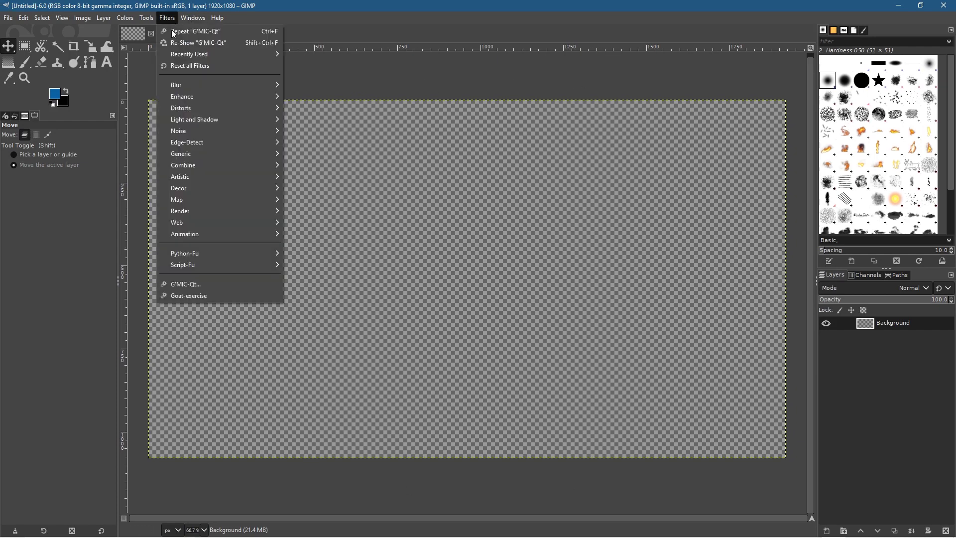
click(180, 285)
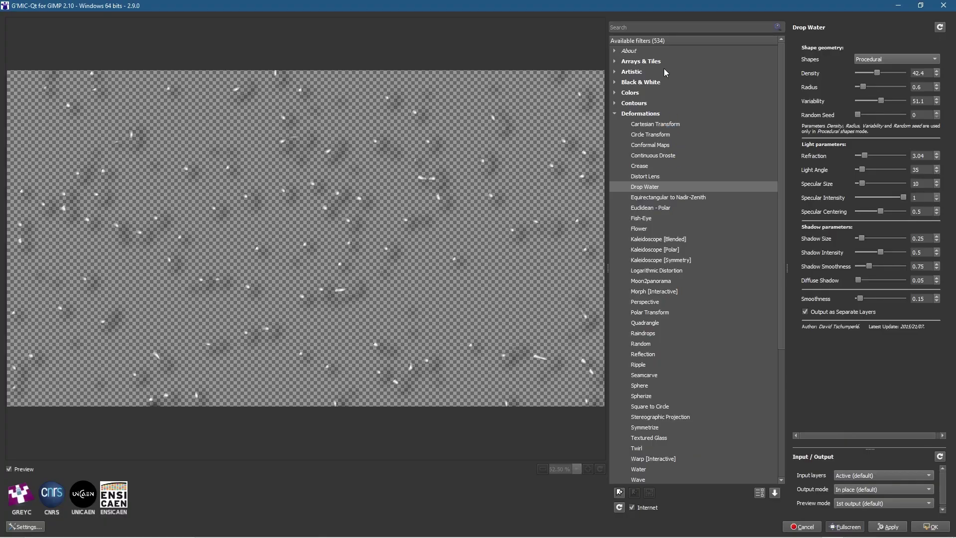
click(615, 113)
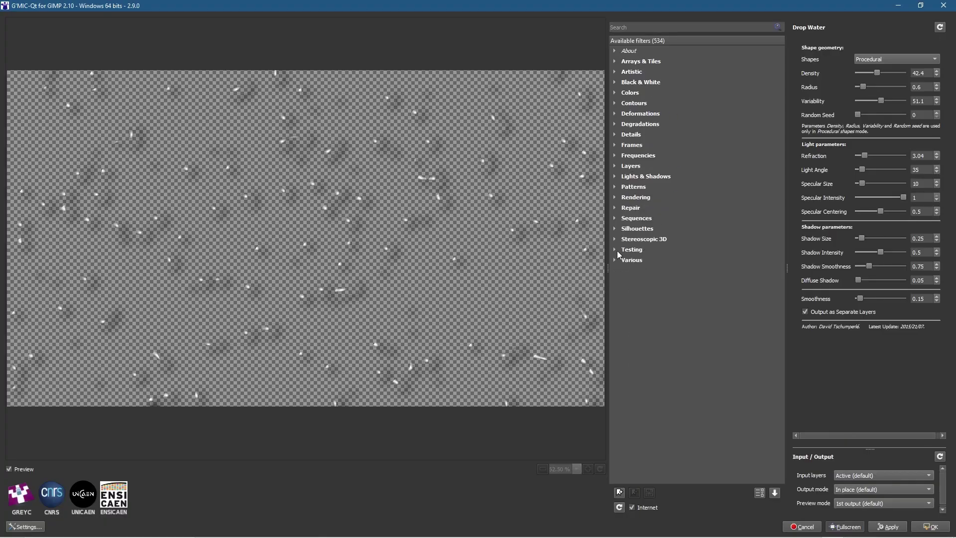
click(617, 197)
scroll(653, 253, down, 5)
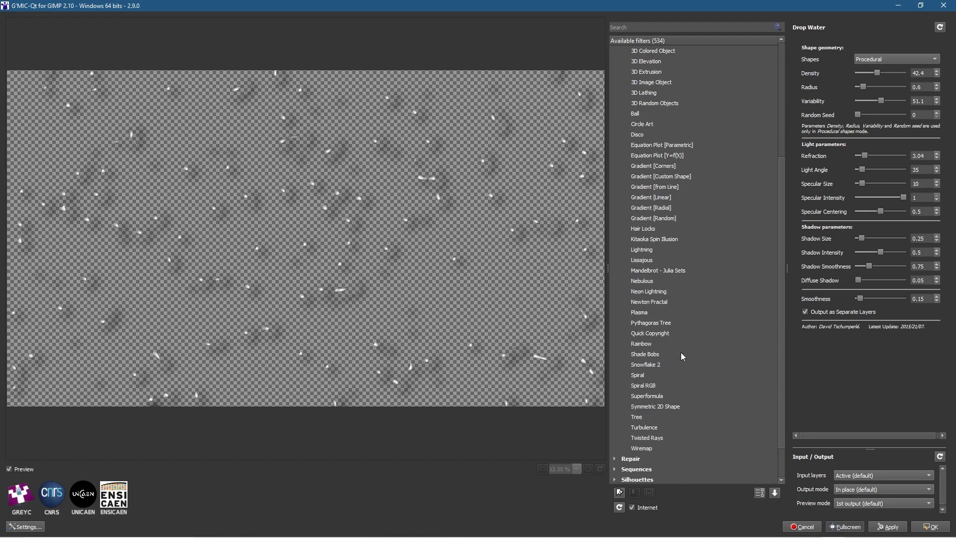
click(637, 375)
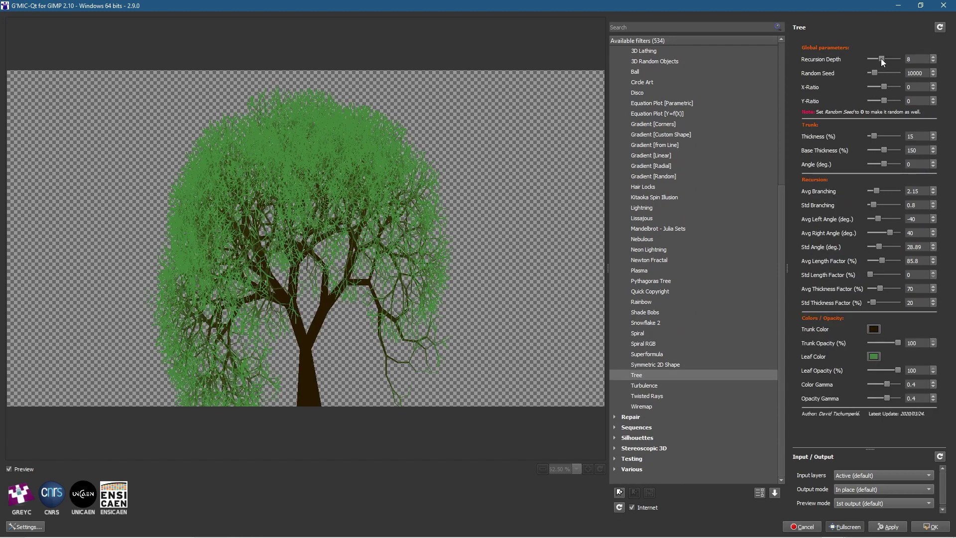
Raise the Tree filter's Recursion Depth, then bring it back to 11
drag(881, 58, 890, 60)
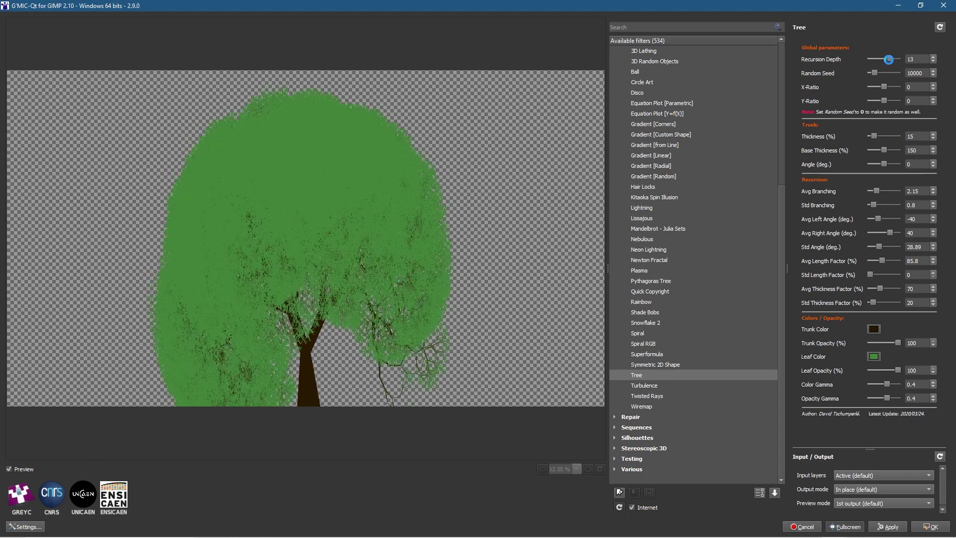
drag(889, 60, 885, 60)
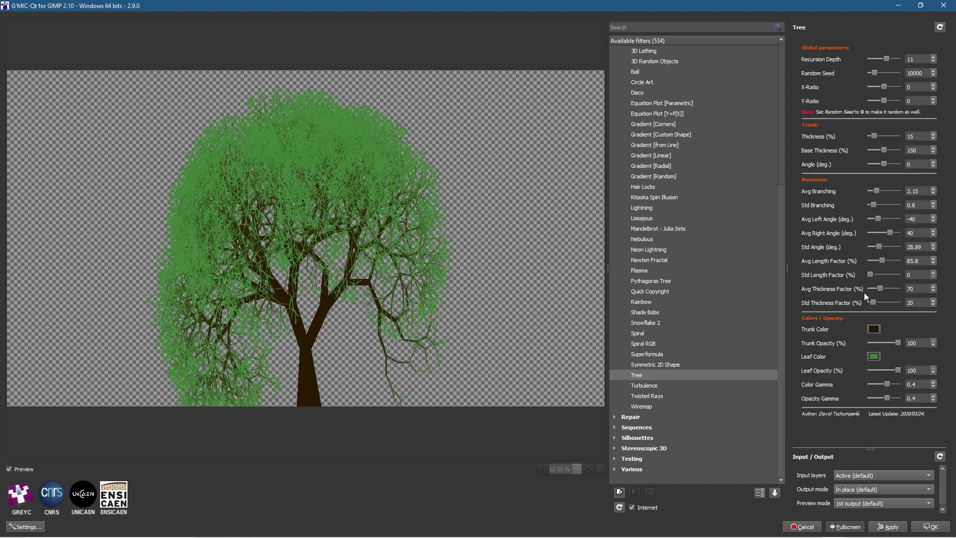
Change the tree's Leaf Color from green to ochre
click(873, 356)
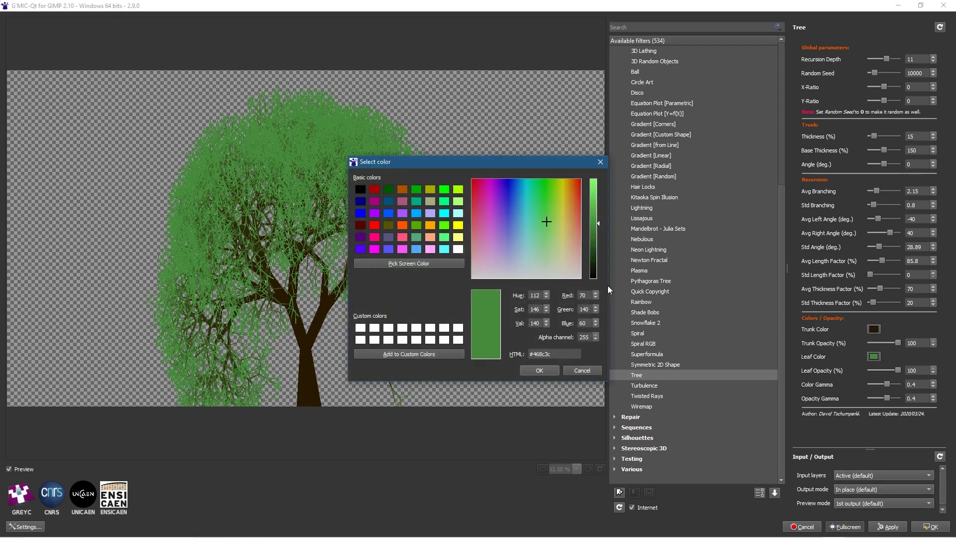
mouse_move(573, 209)
mouse_down()
mouse_move(558, 216)
mouse_move(568, 210)
mouse_up()
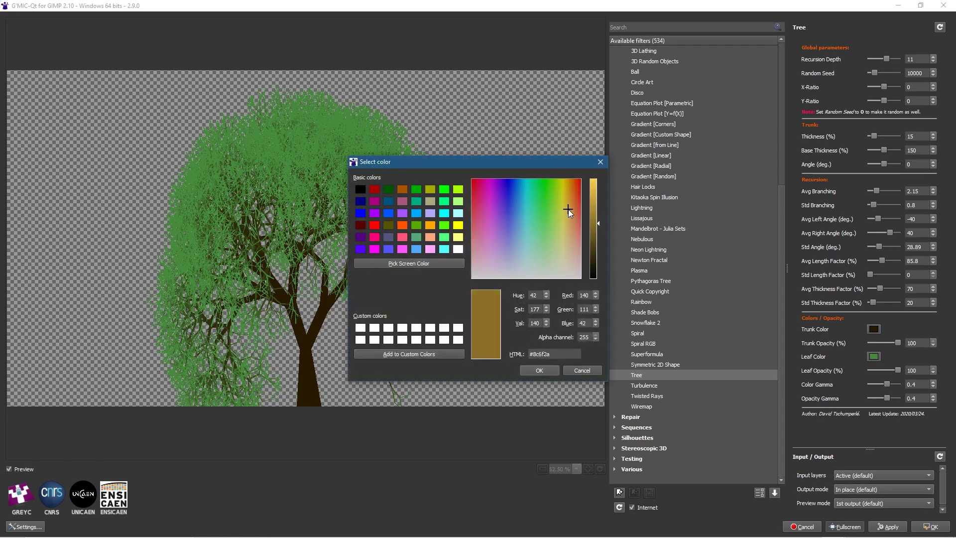
click(548, 374)
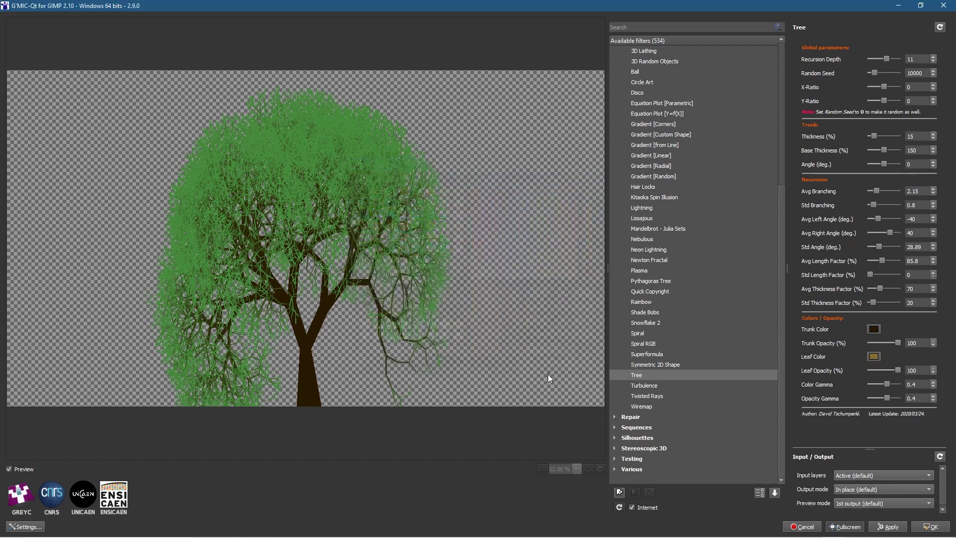
Brighten the dark brown trunk colour slightly and set Leaf Opacity to 58.9
click(874, 328)
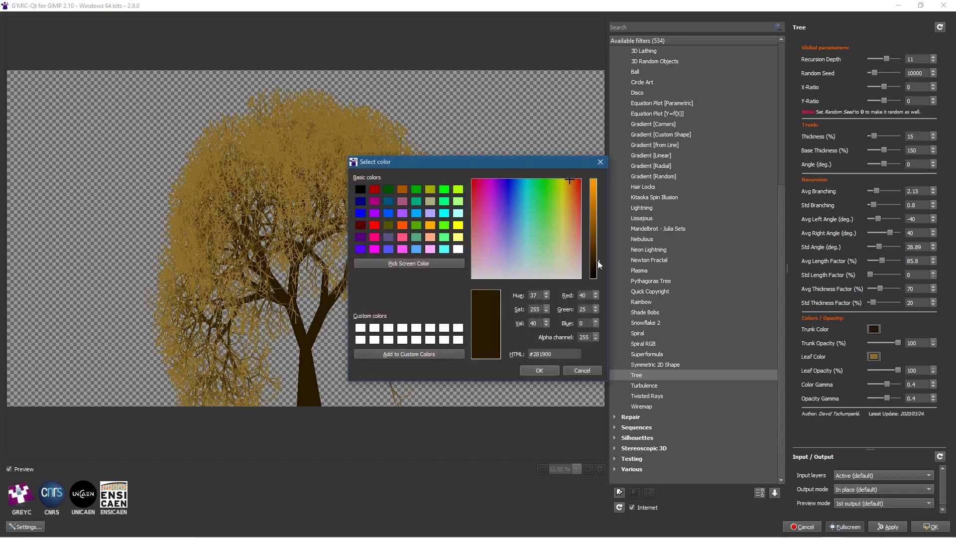
drag(598, 261, 598, 257)
click(536, 370)
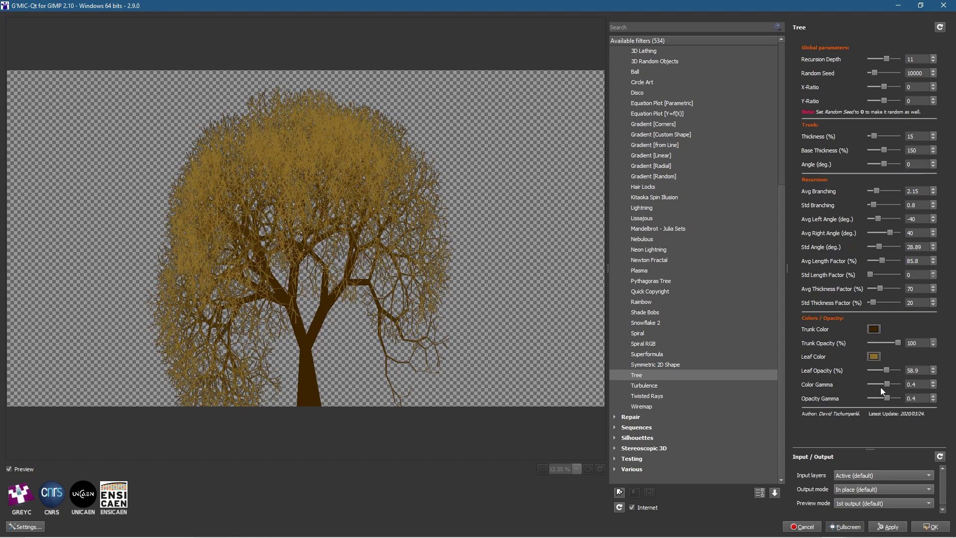
drag(886, 383, 888, 386)
Tweak trunk thickness, then reseed the tree to Random Seed 28086 for a fuller canopy
drag(874, 139, 876, 135)
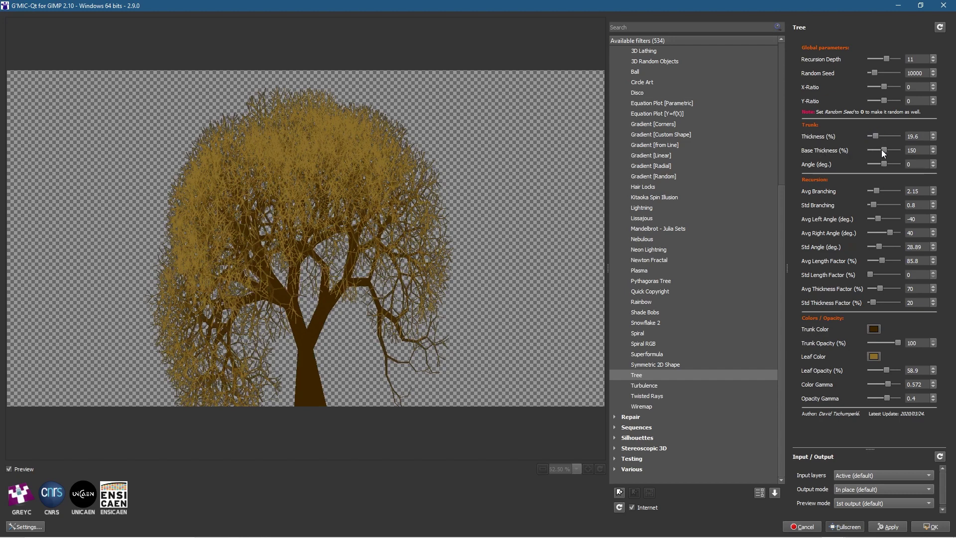
drag(887, 149, 876, 151)
drag(880, 73, 876, 73)
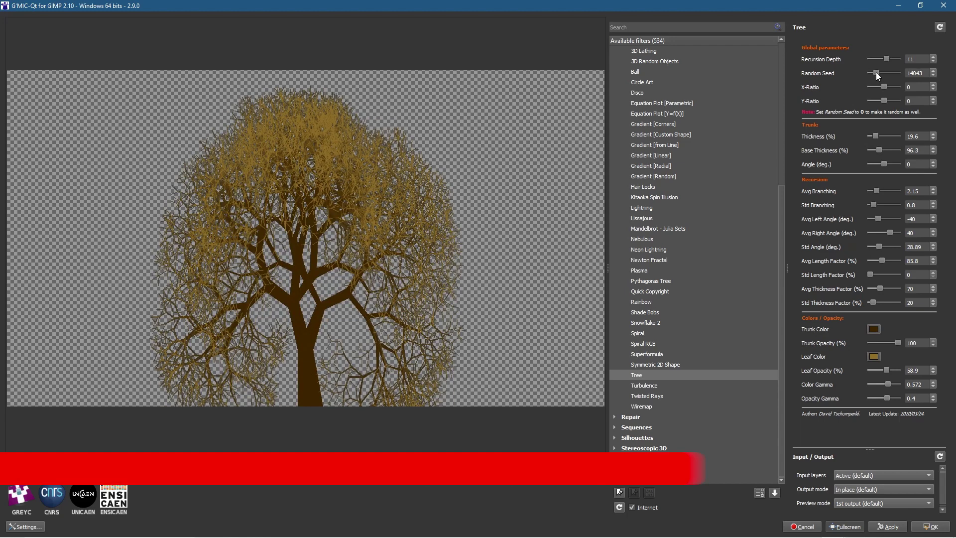
drag(876, 72, 880, 75)
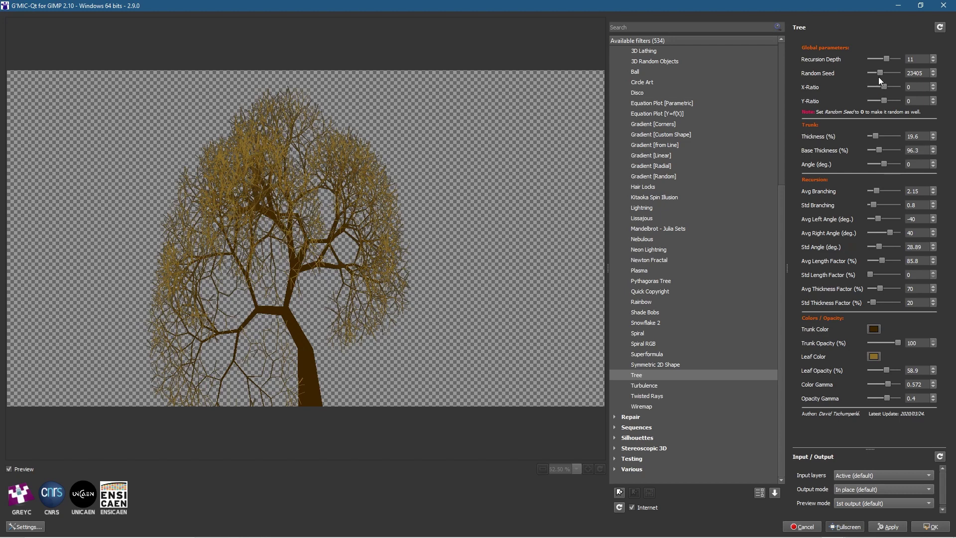
drag(881, 72, 882, 72)
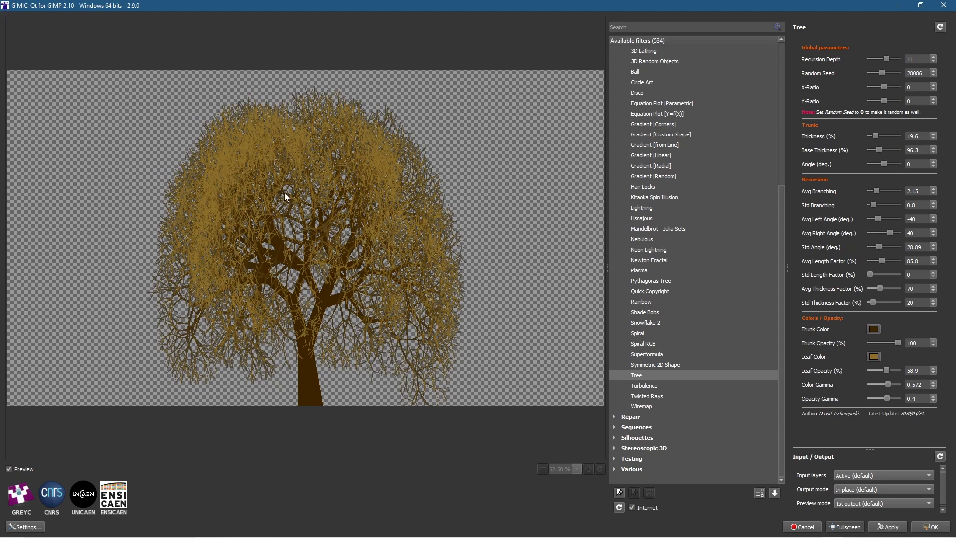
Apply the golden Tree filter to the image and close G'MIC-Qt
click(901, 530)
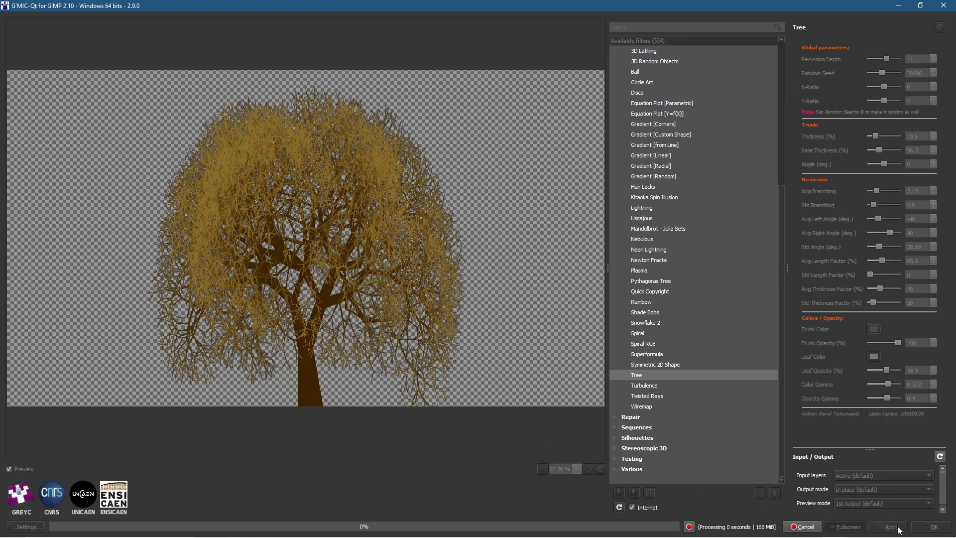
click(931, 527)
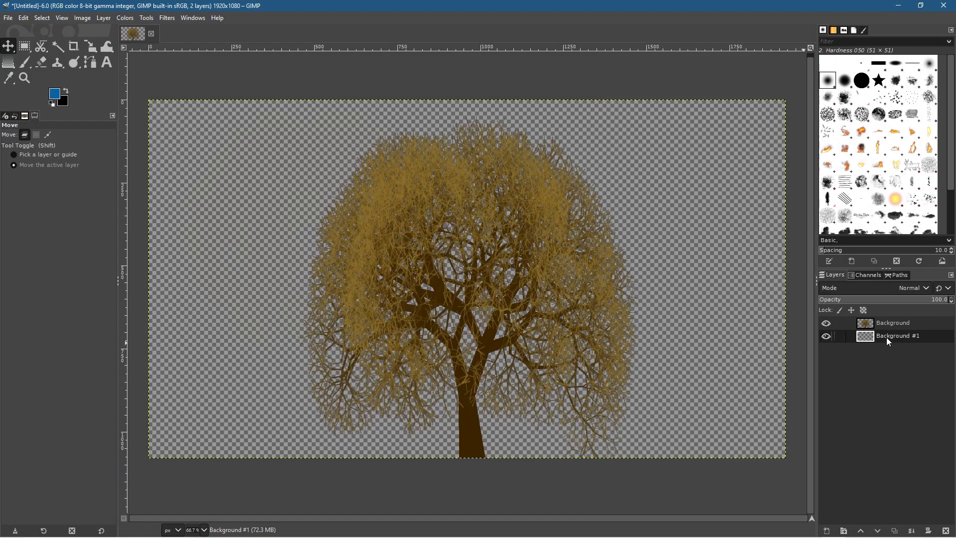
click(826, 322)
click(826, 323)
Fill the empty layer beneath the tree with a black-to-blue vertical gradient
click(9, 63)
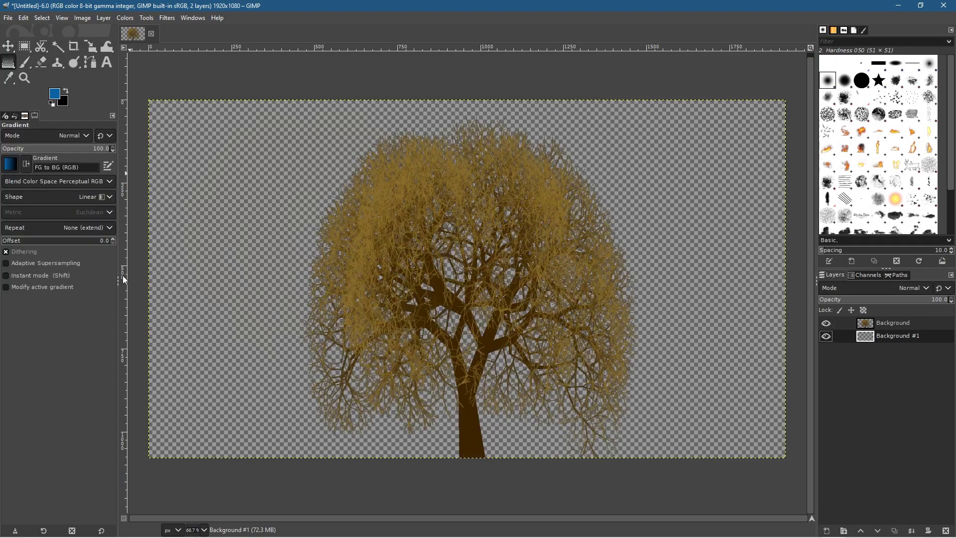
drag(342, 451, 345, 162)
key(Return)
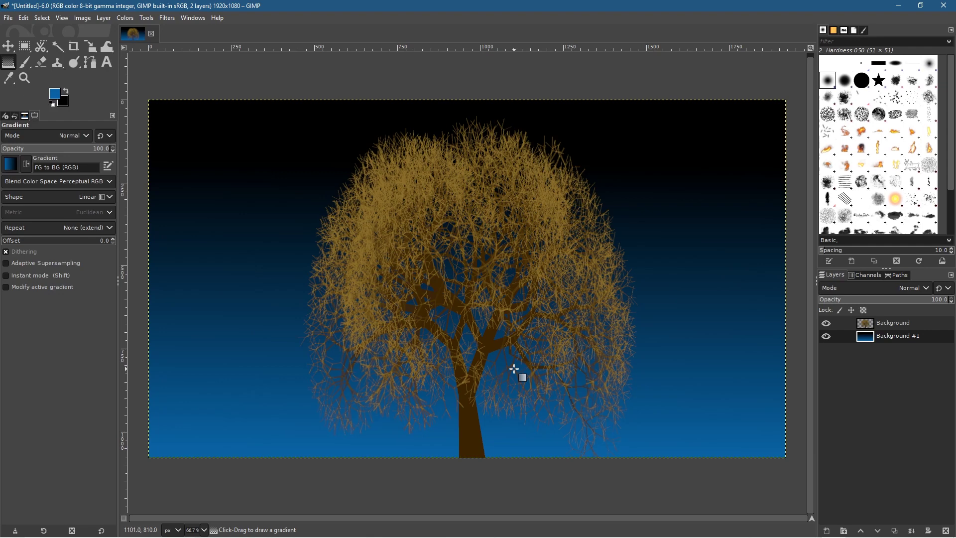
click(882, 323)
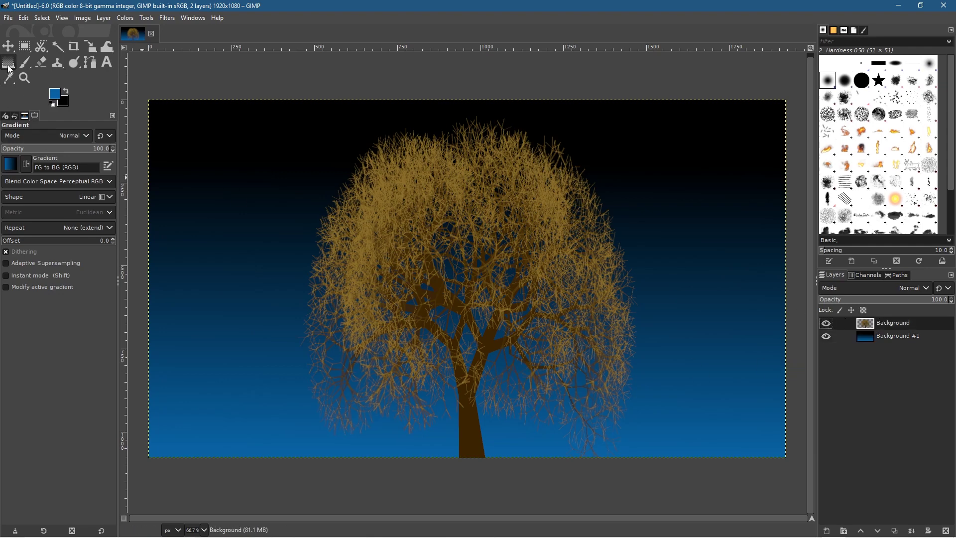
Scale the tree layer down to 809×455 pixels
click(107, 46)
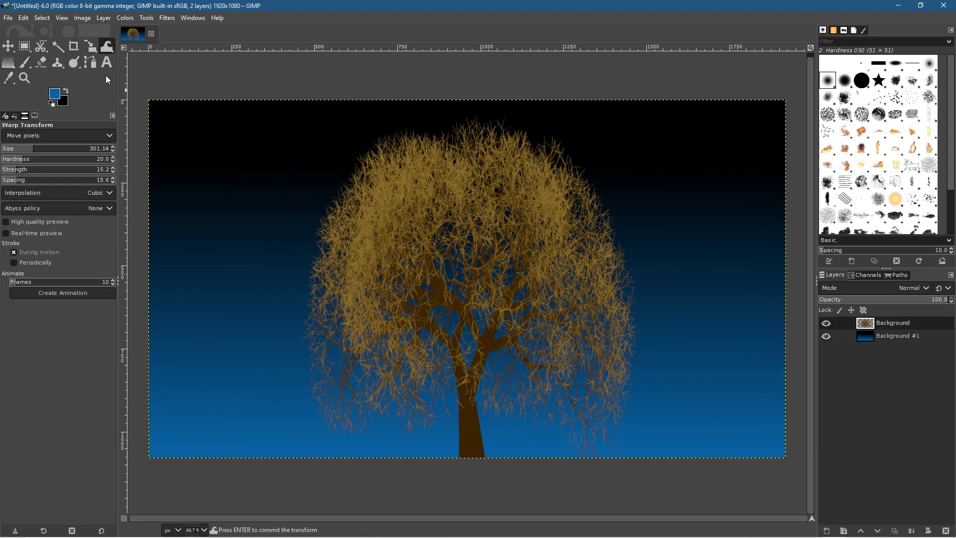
key(shift+s)
click(291, 190)
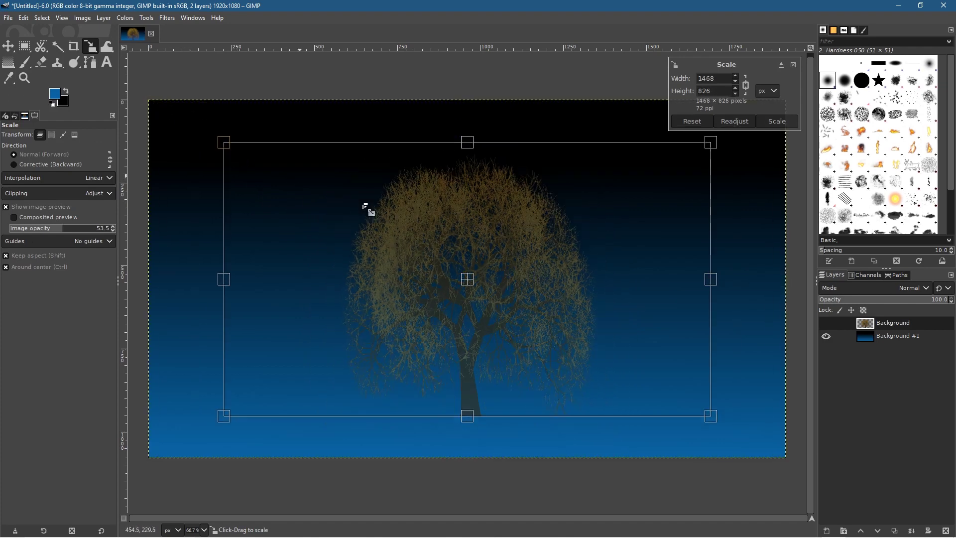
drag(365, 207, 523, 256)
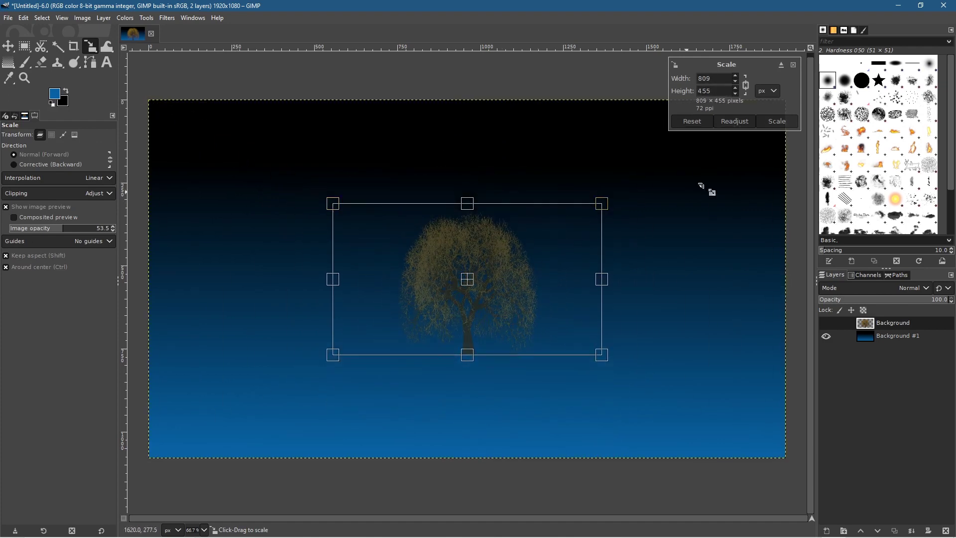
click(778, 124)
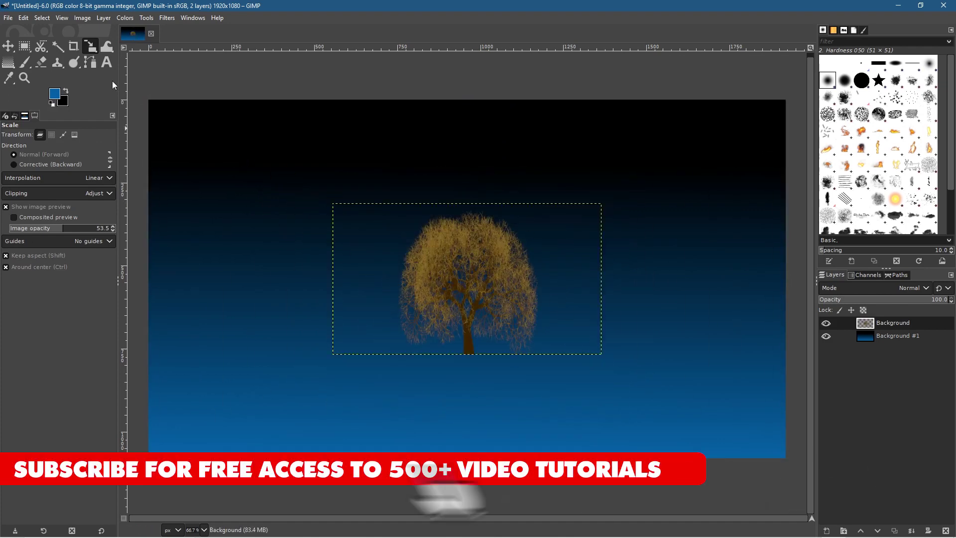
Move the shrunken tree layer to the bottom centre of the canvas
key(m)
drag(503, 293, 690, 398)
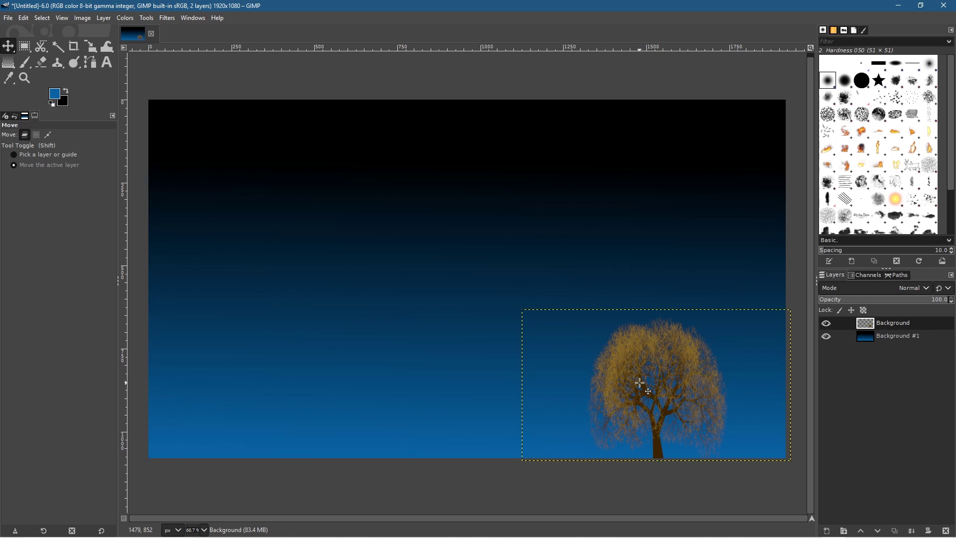
drag(644, 367, 467, 369)
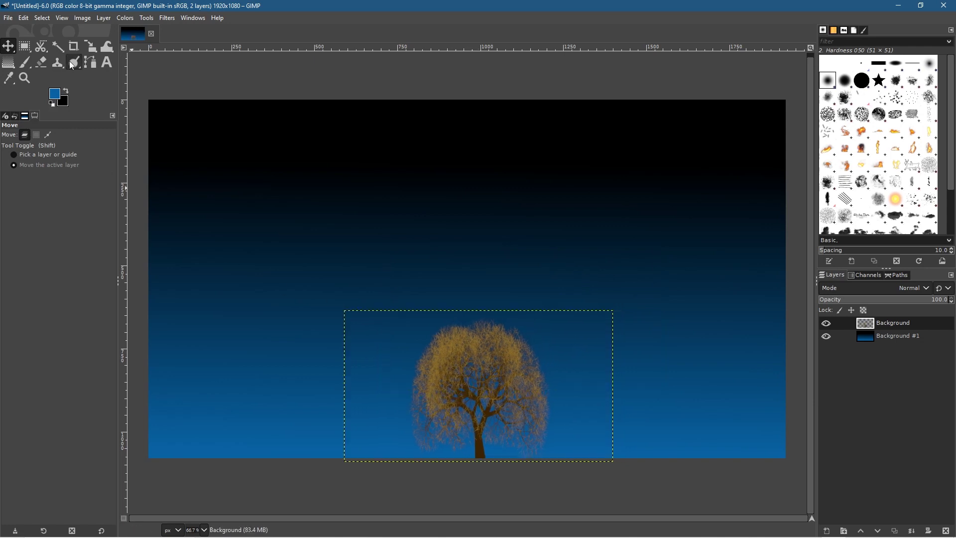
Scale the tree layer up to 1562×879 pixels and shift it upward to span the canvas
click(91, 46)
click(455, 422)
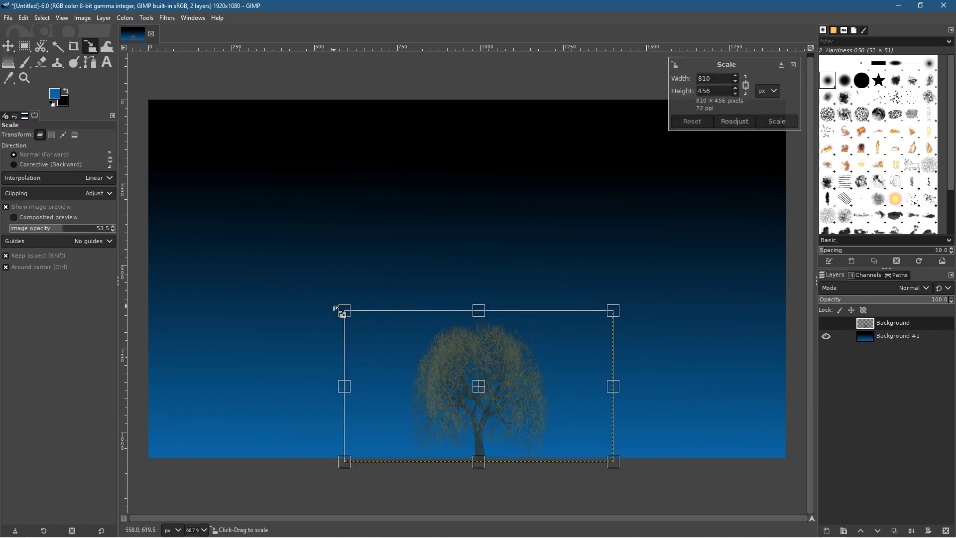
drag(342, 312, 204, 207)
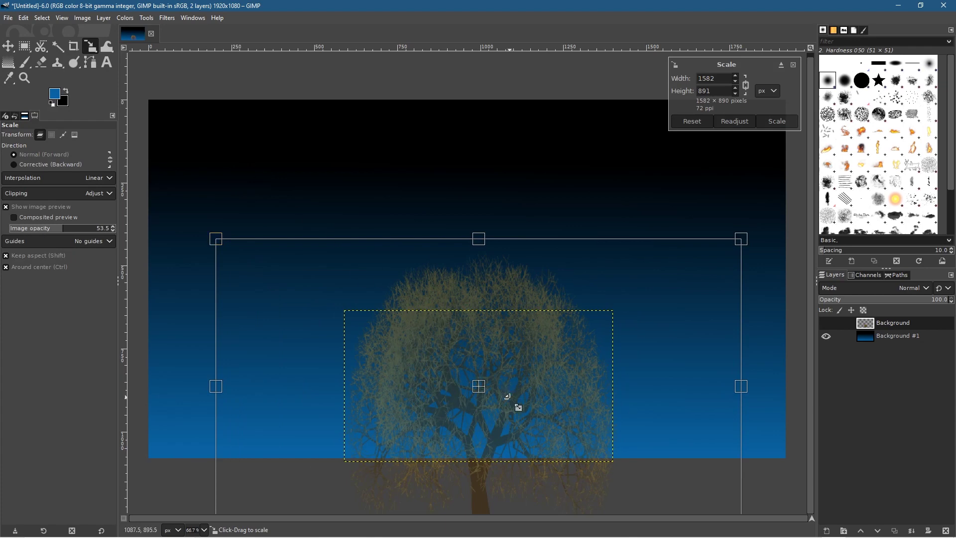
drag(476, 386, 468, 315)
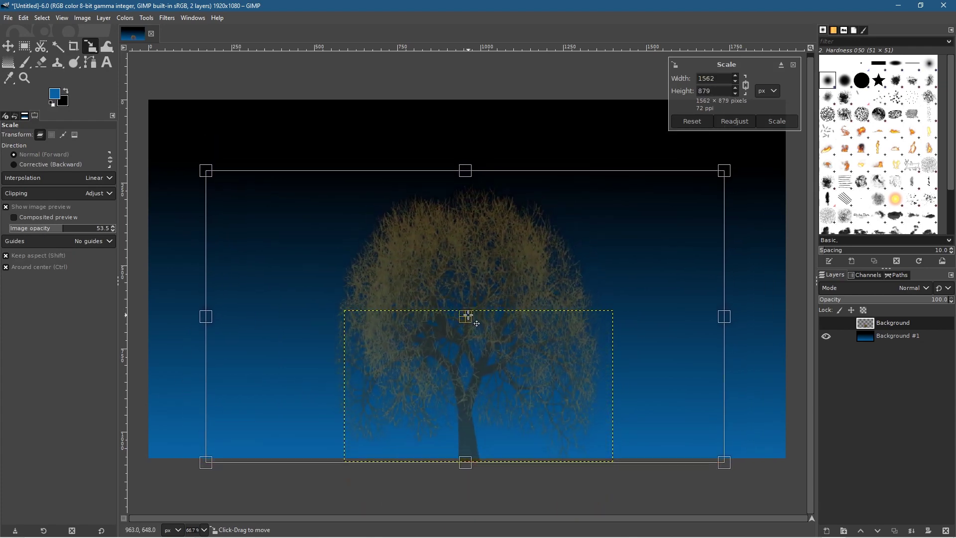
click(770, 122)
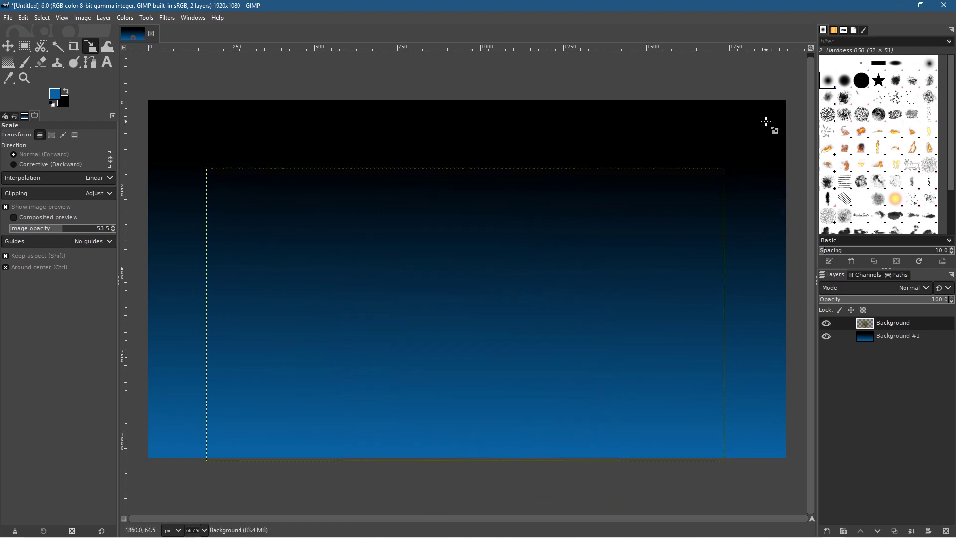